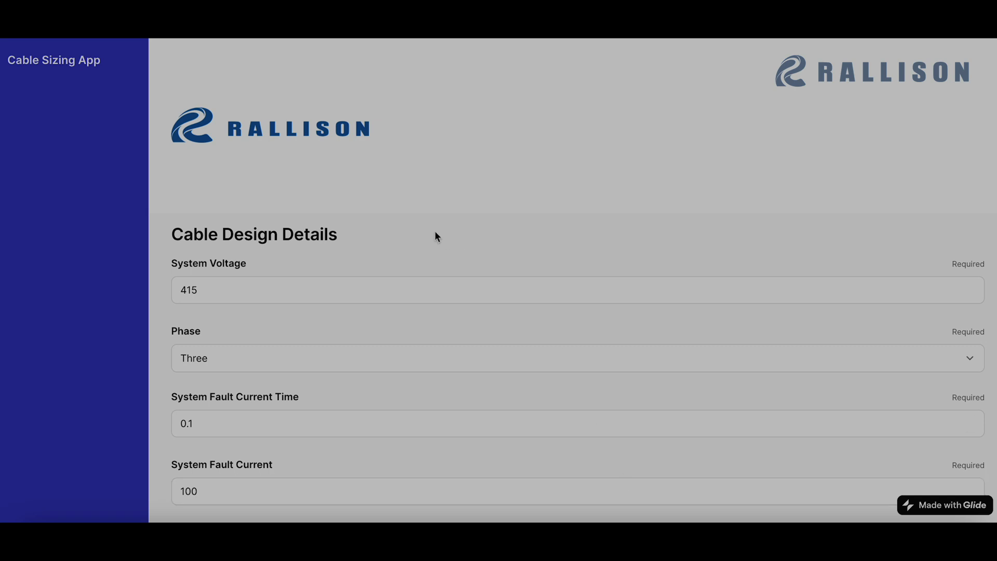
Raise the System Fault Current to 10000 by appending two zeros
scroll(379, 314, "down", 2)
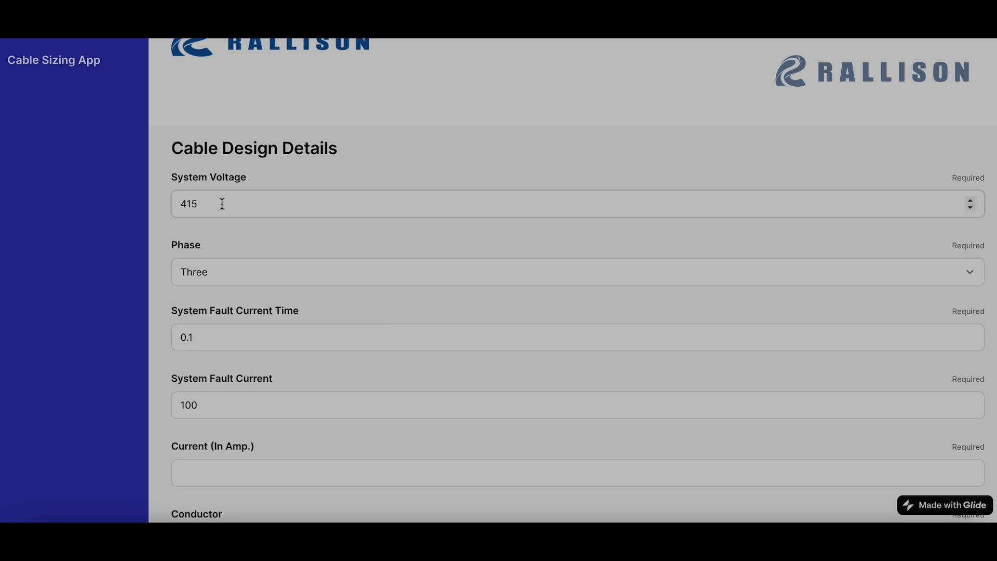
scroll(222, 203, "down", 1)
scroll(221, 202, "down", 2)
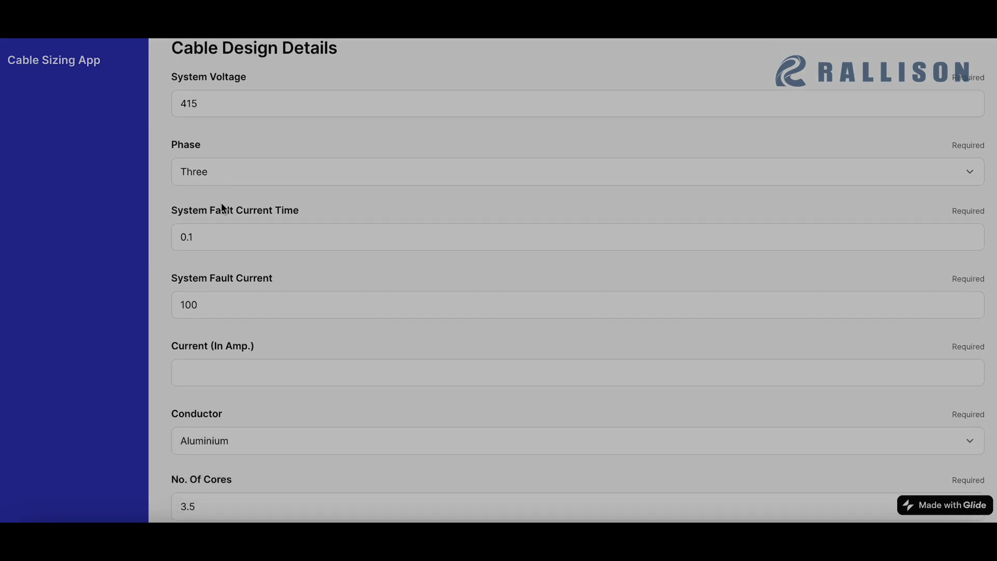
scroll(209, 170, "down", 1)
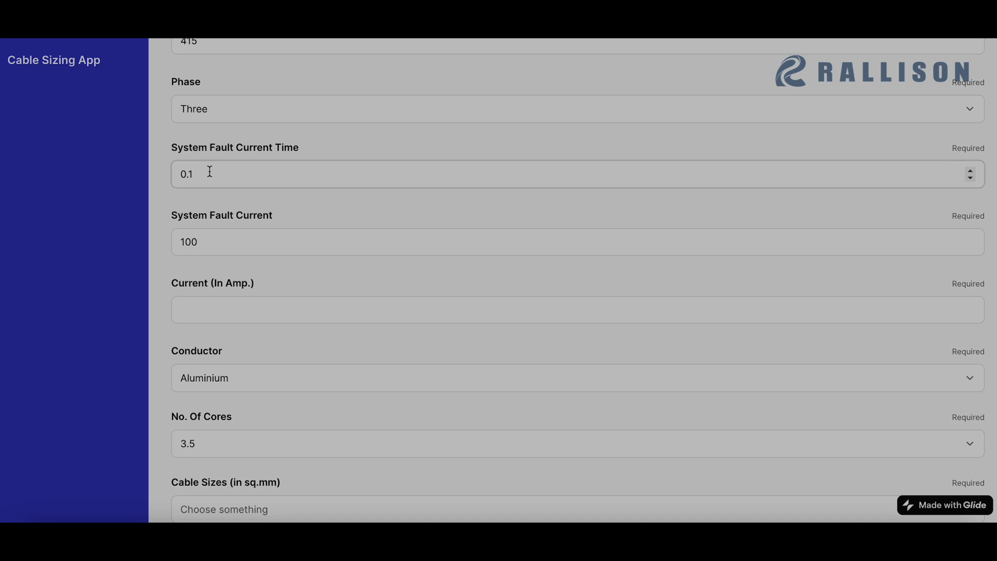
scroll(210, 171, "down", 1)
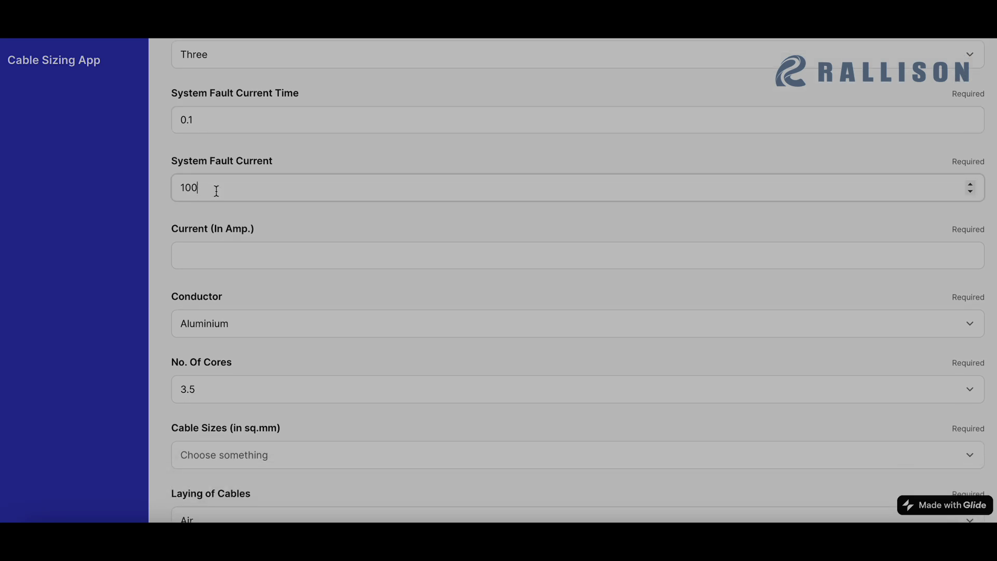
type("00")
Enter a load current of 402 in the Current (In Amp.) field
scroll(216, 238, "down", 1)
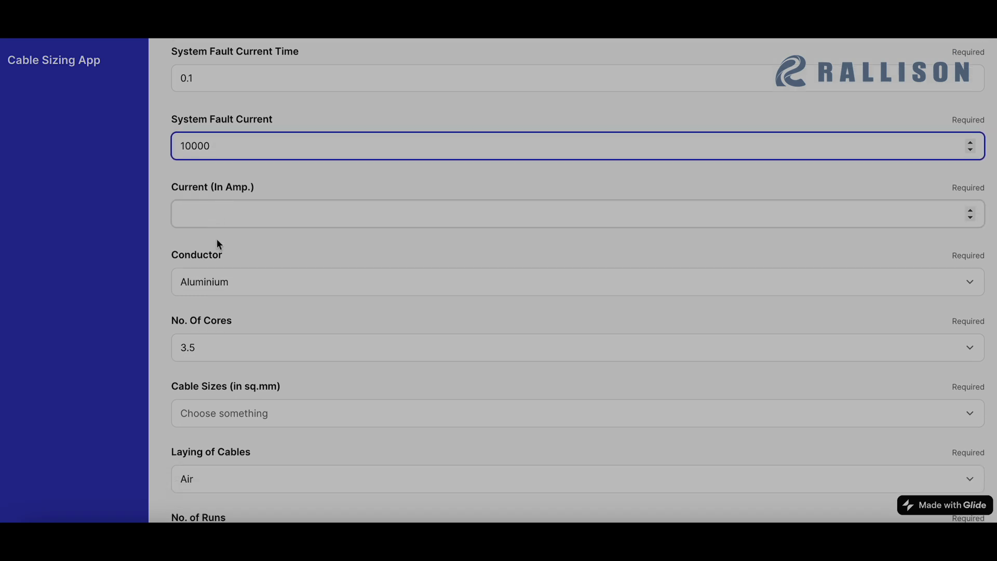
left_click(215, 205)
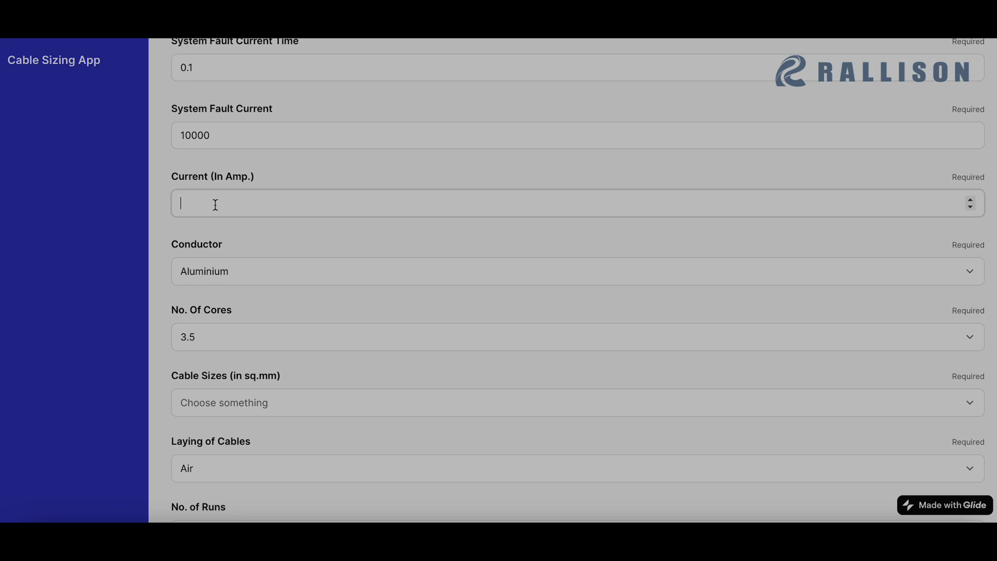
type("402")
scroll(267, 260, "down", 1)
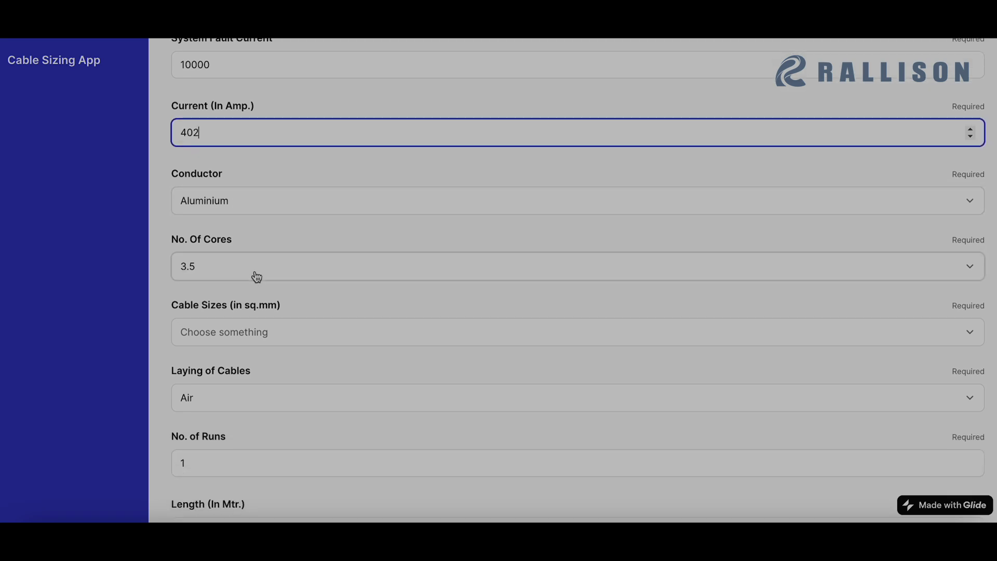
Choose the 240 sq.mm cable size and In Ground as the laying method
scroll(256, 275, "down", 1)
left_click(230, 275)
type("240")
left_click(235, 344)
scroll(235, 343, "down", 1)
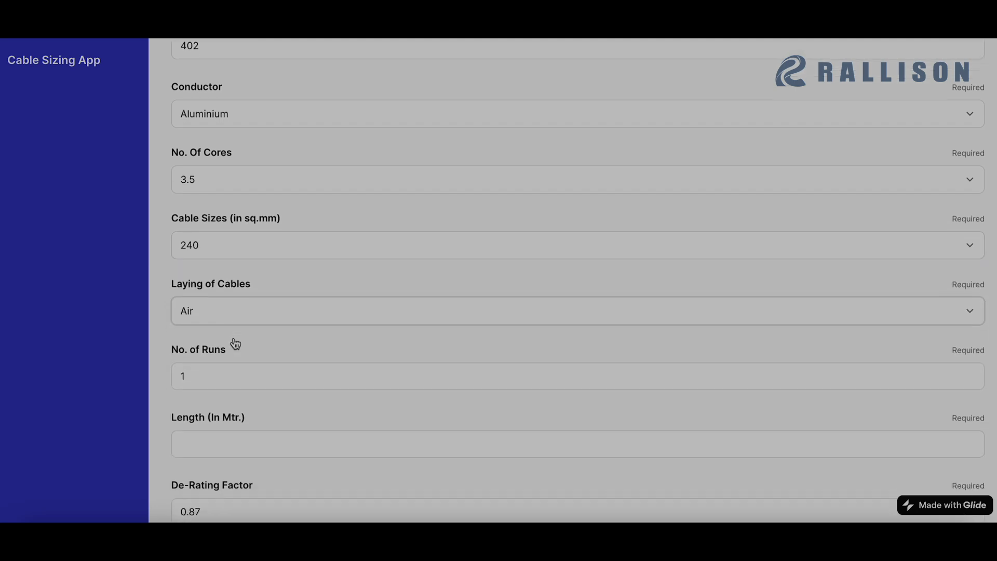
left_click(220, 303)
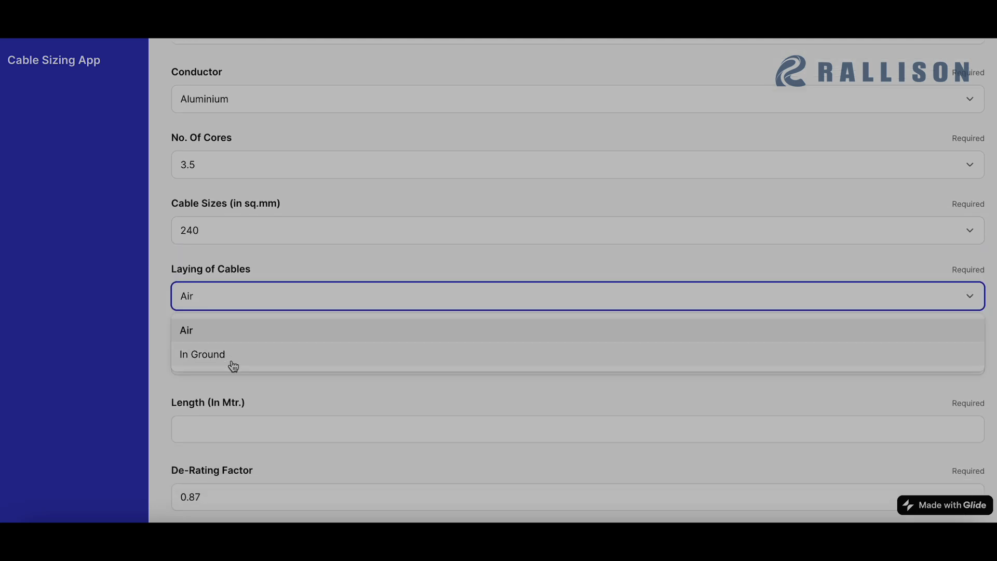
left_click(232, 356)
Set the number of runs to 4 and the cable length to 675 metres
scroll(196, 281, "down", 2)
left_click(193, 270)
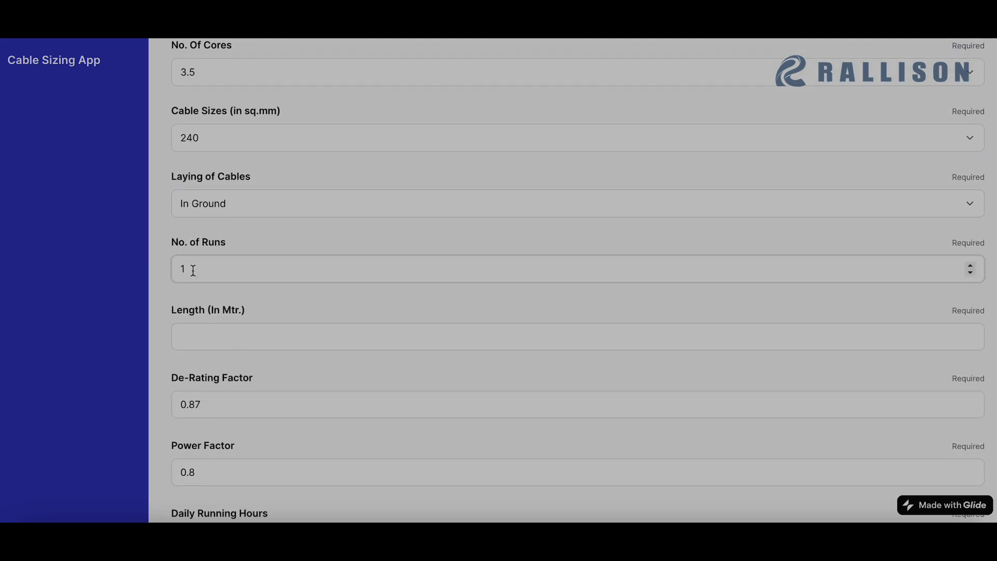
key("BackSpace")
type("4")
left_click(216, 344)
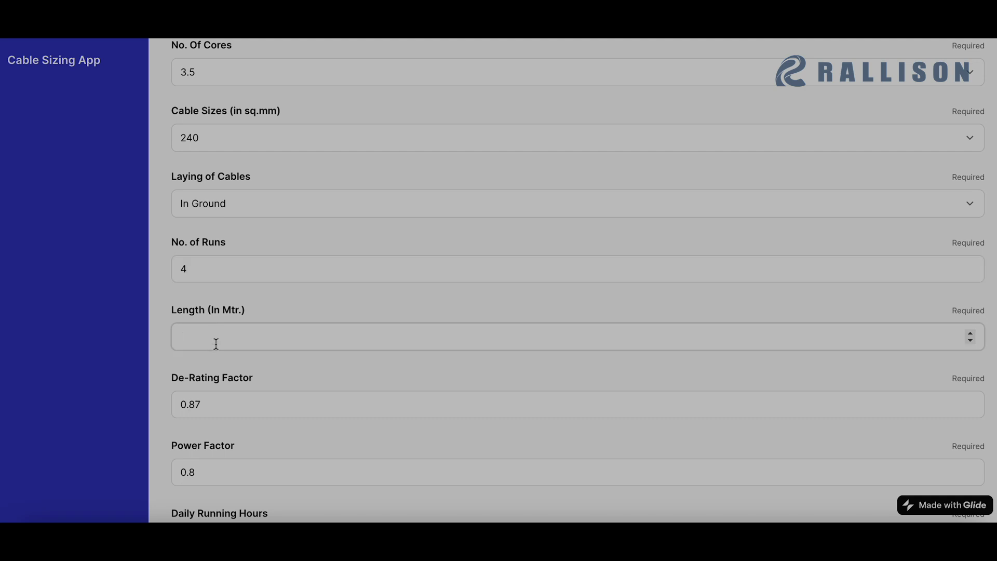
type("675")
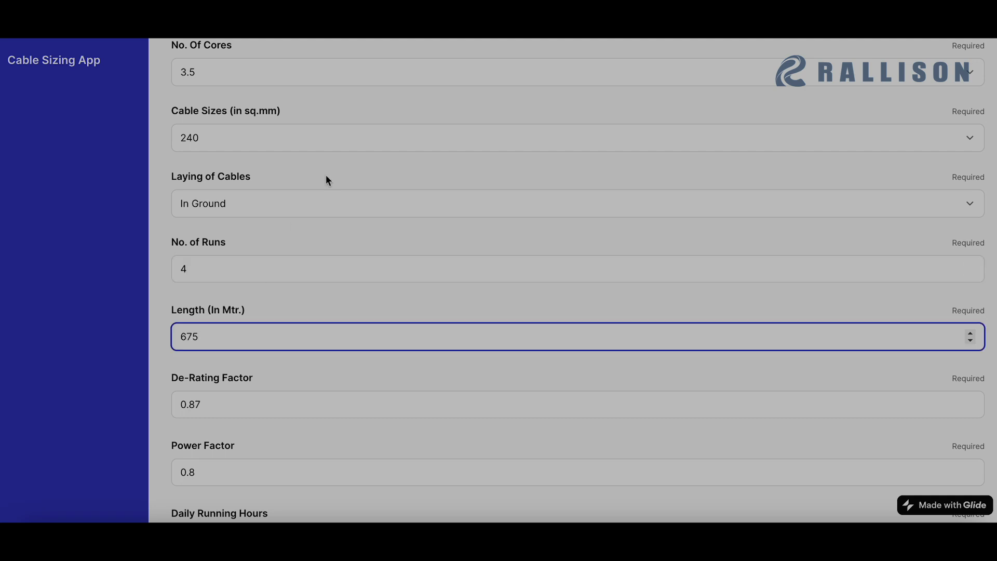
scroll(327, 180, "up", 3)
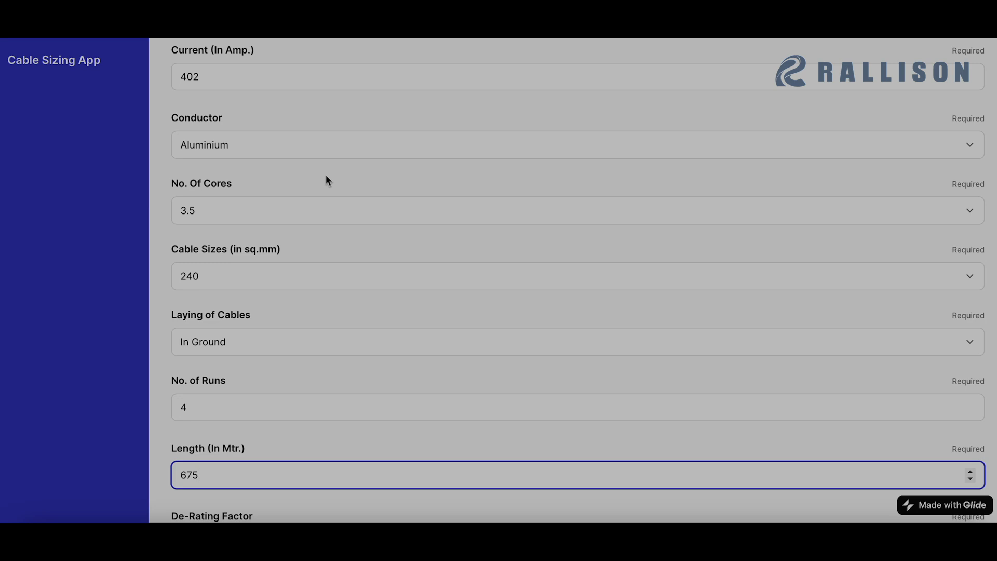
left_click(264, 275)
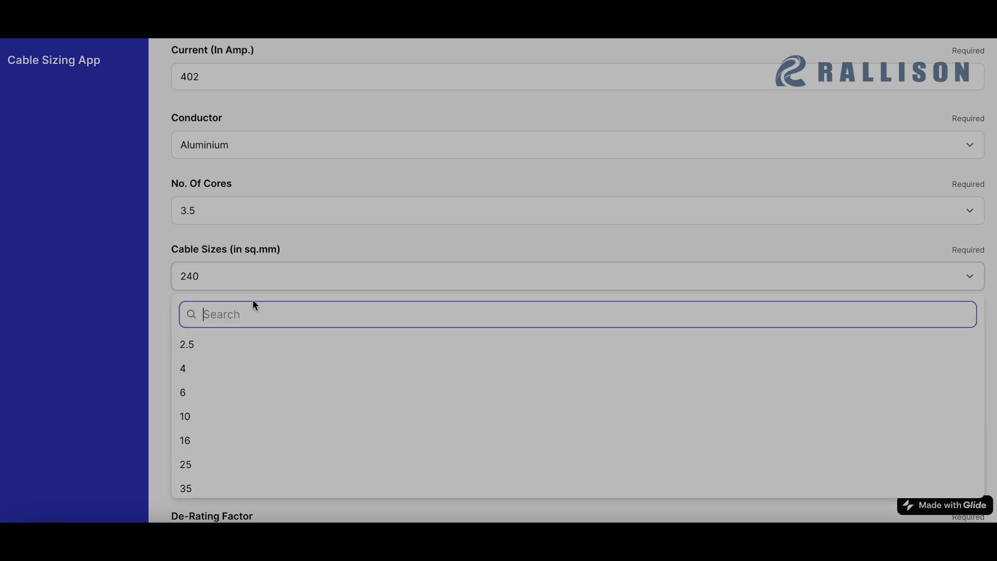
left_click(148, 243)
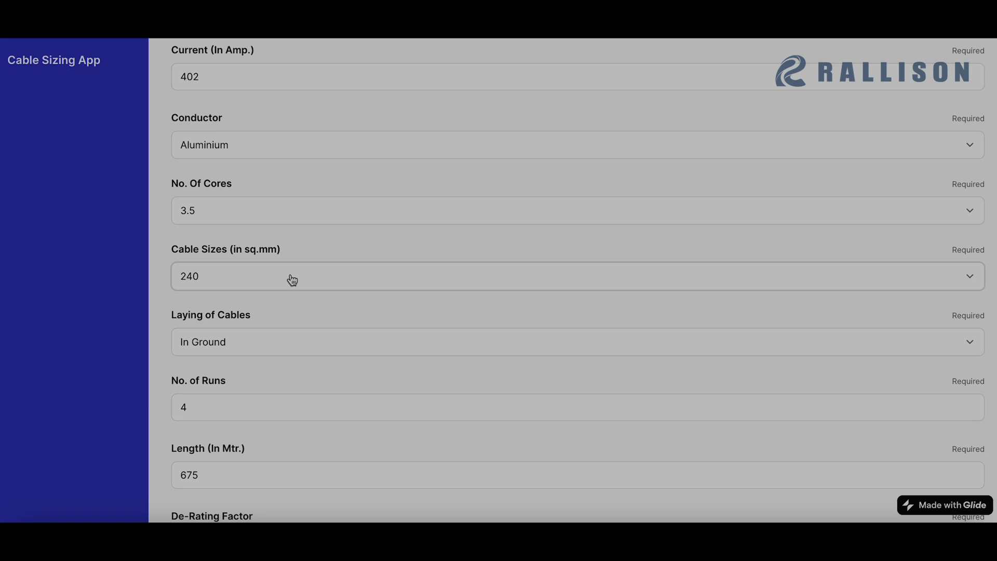
scroll(292, 280, "down", 4)
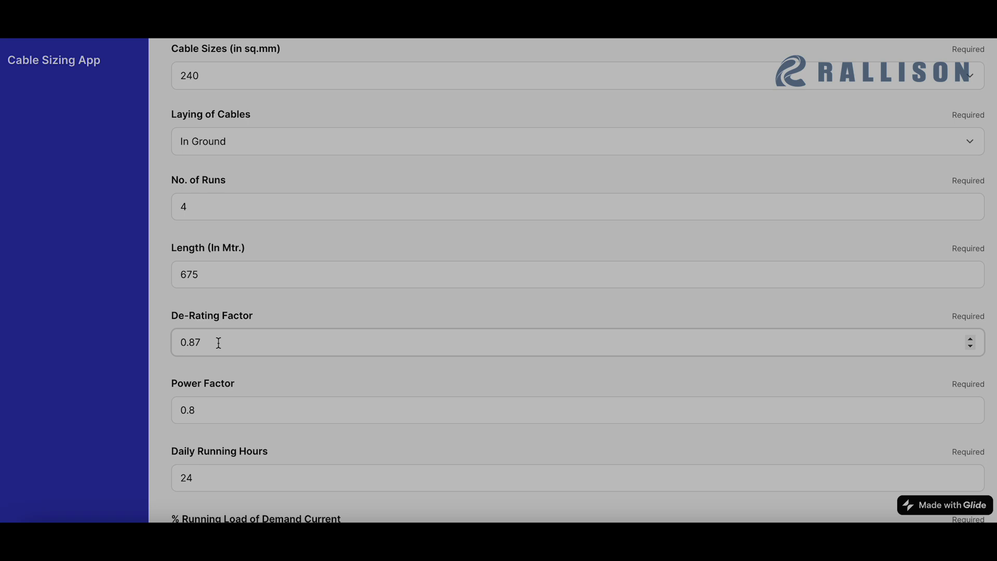
Clear the existing 24 from the Daily Running Hours field
scroll(219, 342, "down", 1)
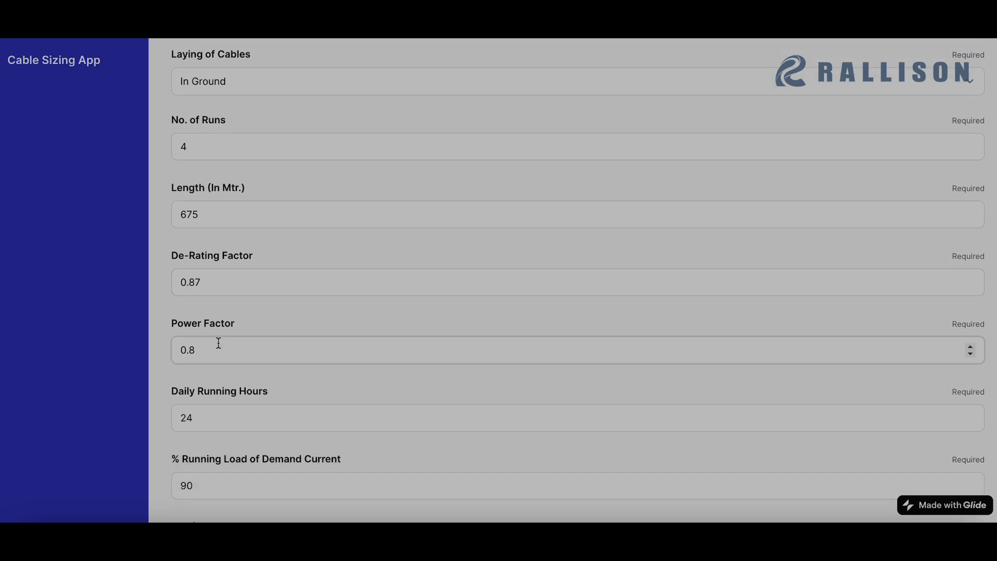
scroll(219, 342, "down", 1)
left_click(185, 255)
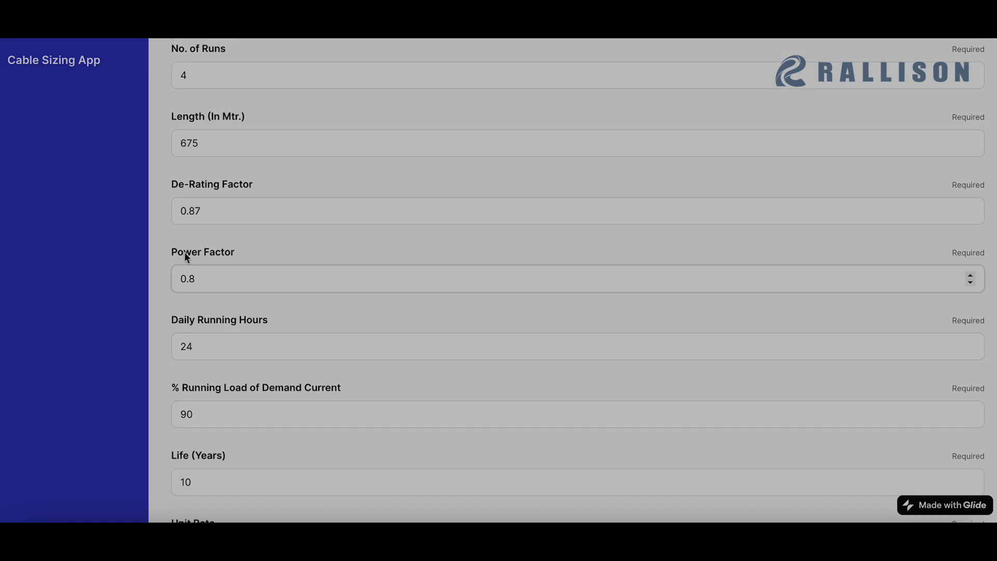
scroll(184, 252, "down", 3)
scroll(226, 207, "down", 1)
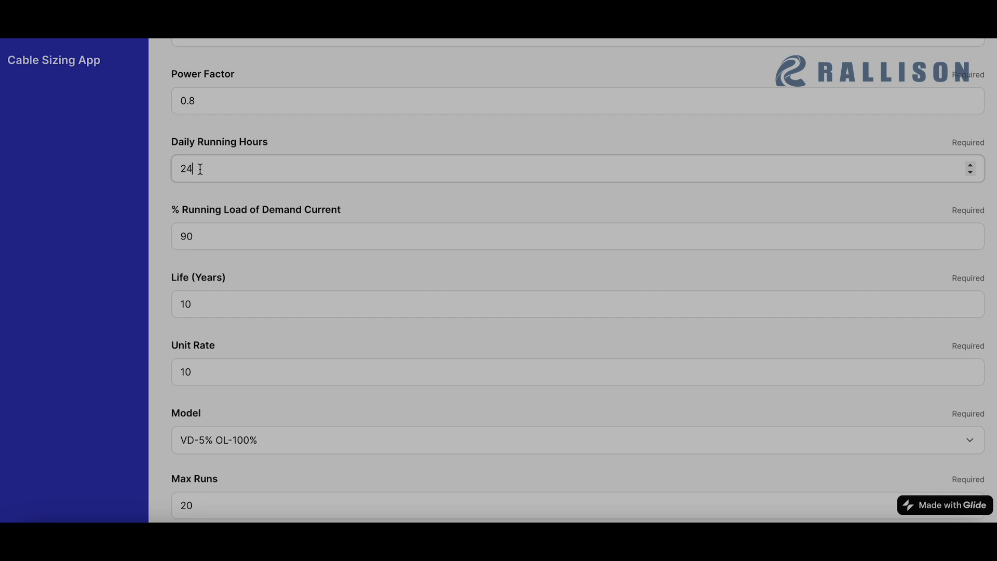
Set Daily Running Hours to 16 and % Running Load to 80
key("BackSpace")
key("BackSpace")
type("16")
key("Tab")
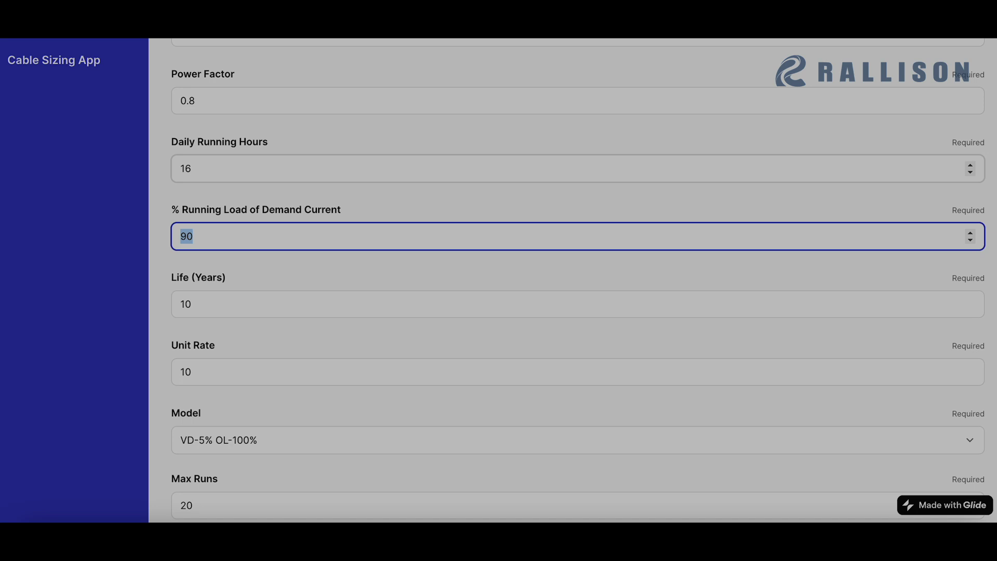
type("80")
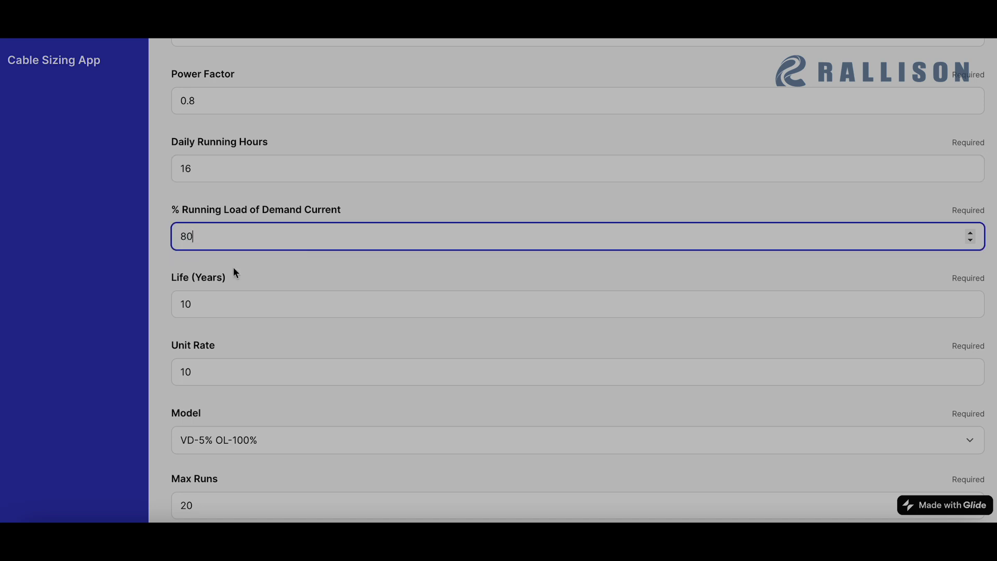
Change the cable Life (Years) from 10 to 15
scroll(233, 268, "down", 2)
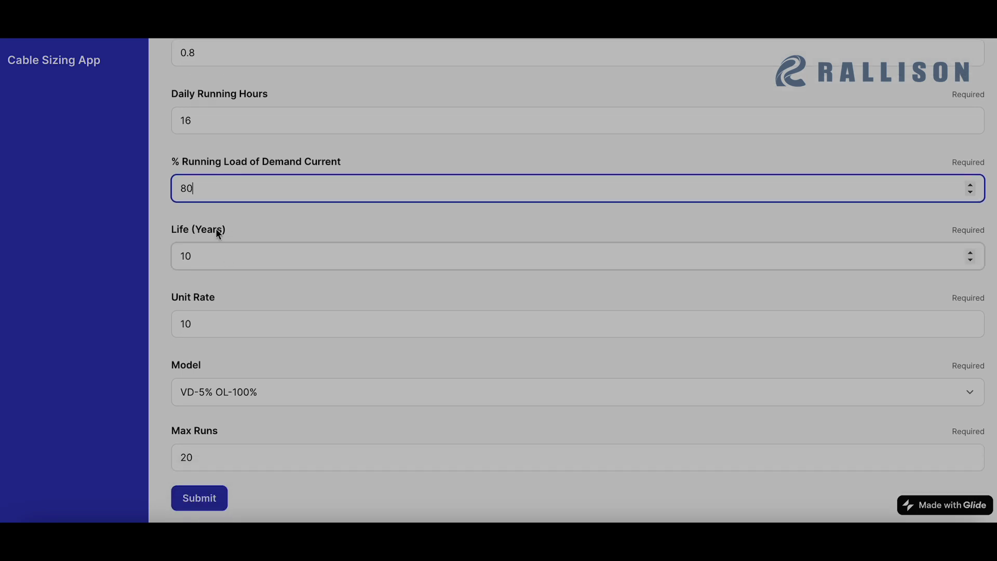
left_click(202, 227)
key("BackSpace")
type("5")
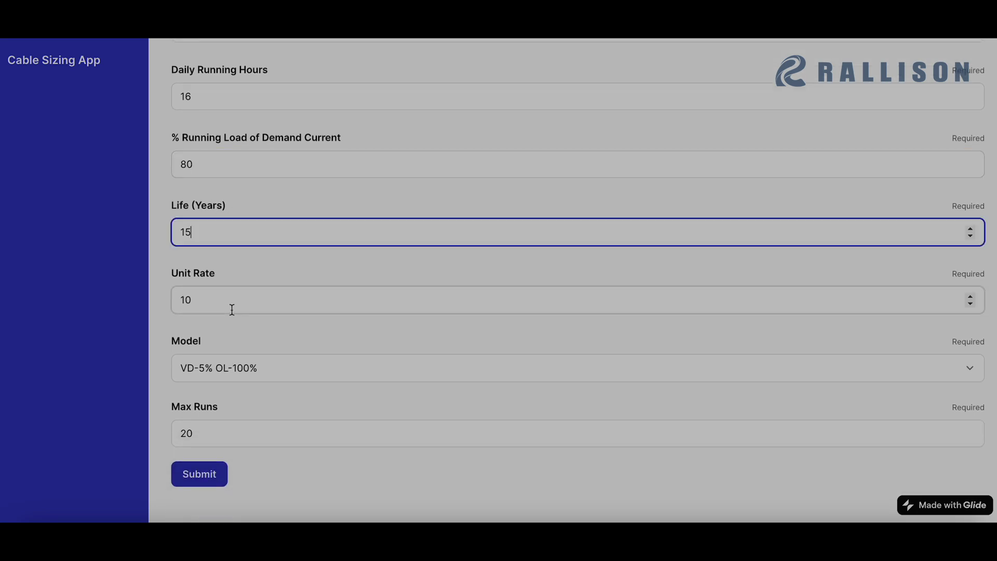
left_click(205, 304)
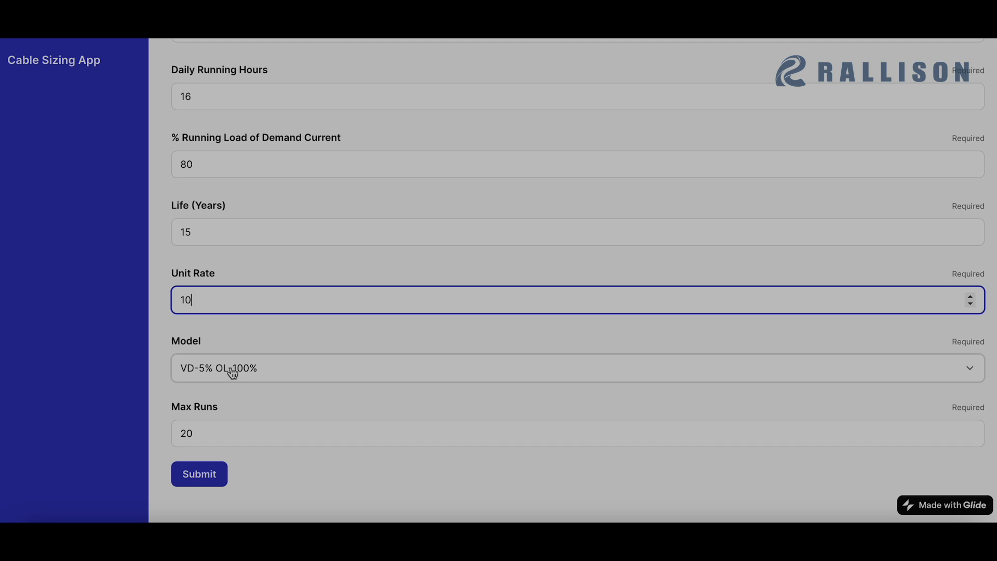
left_click(232, 374)
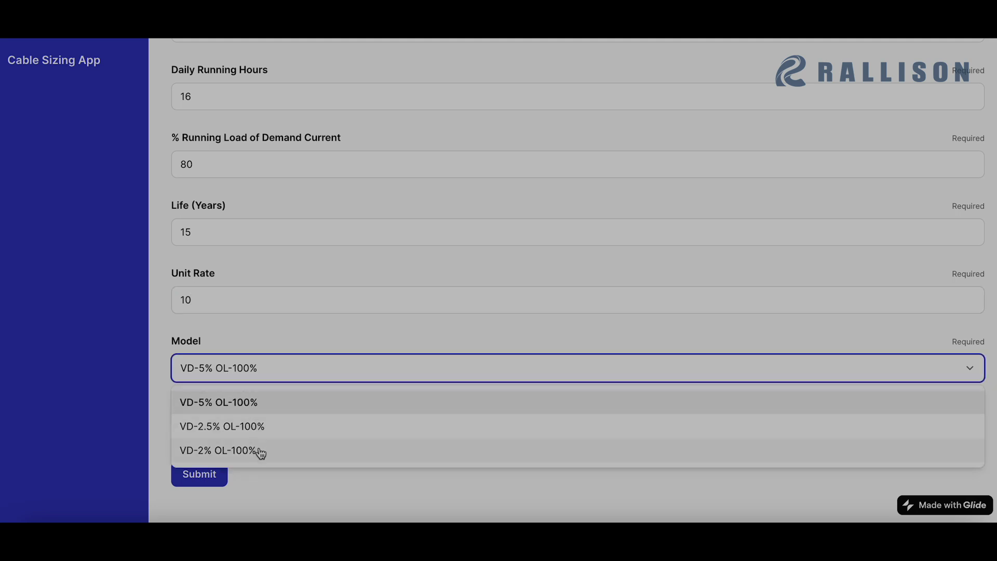
left_click(264, 338)
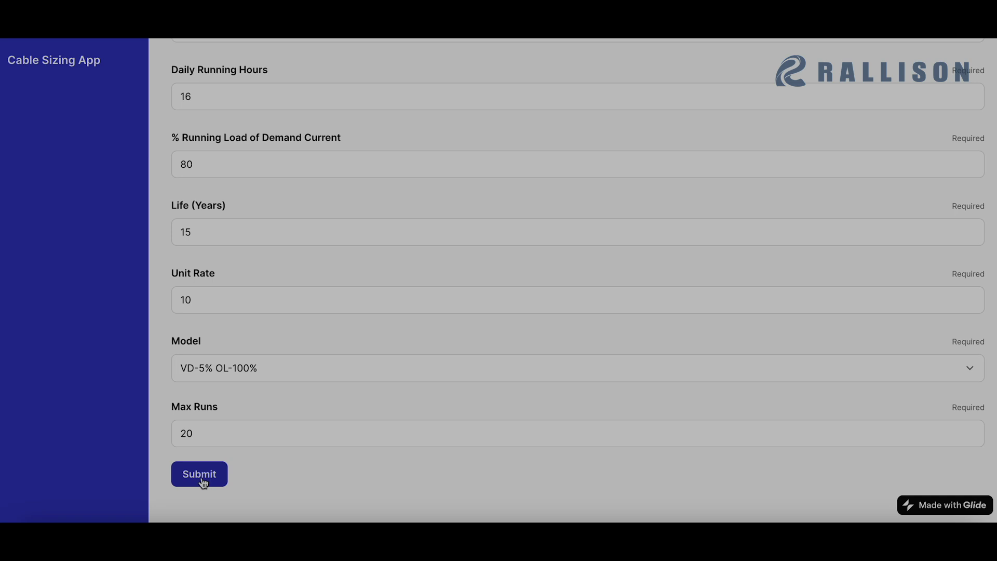
Submit the form and review the 96.86% quality score for Aluminium_3.5_240_In Ground
left_click(202, 480)
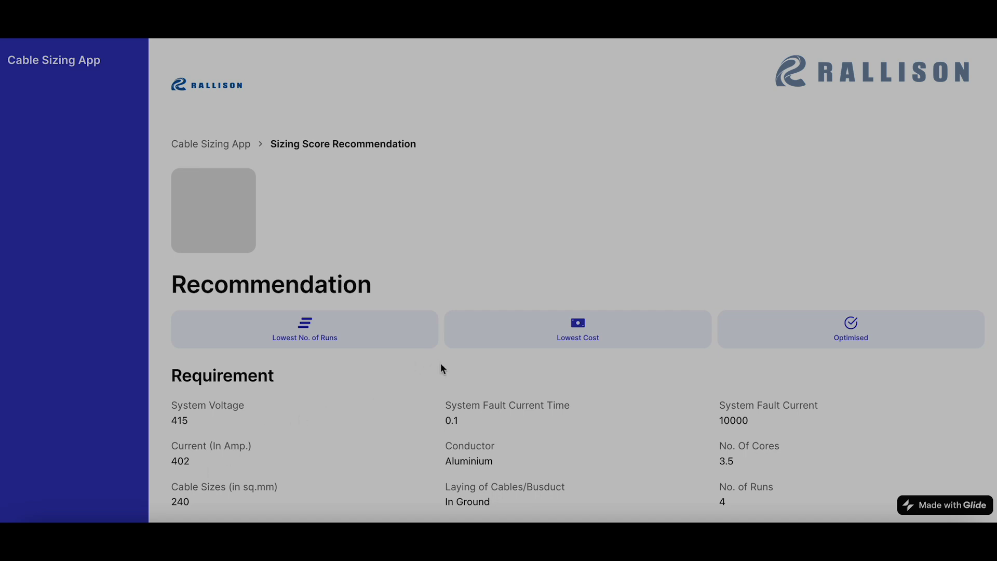
scroll(441, 367, "down", 1)
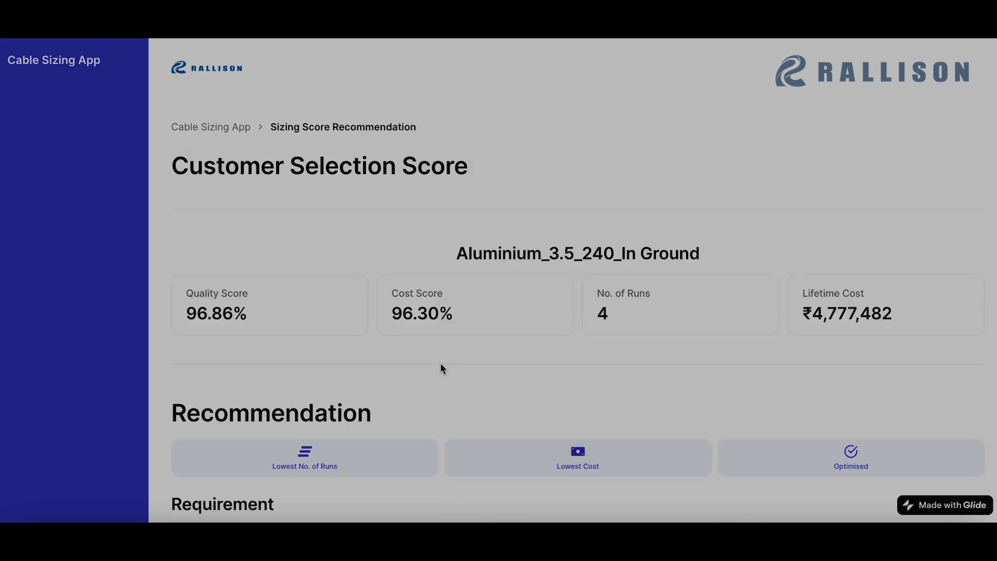
scroll(442, 367, "down", 3)
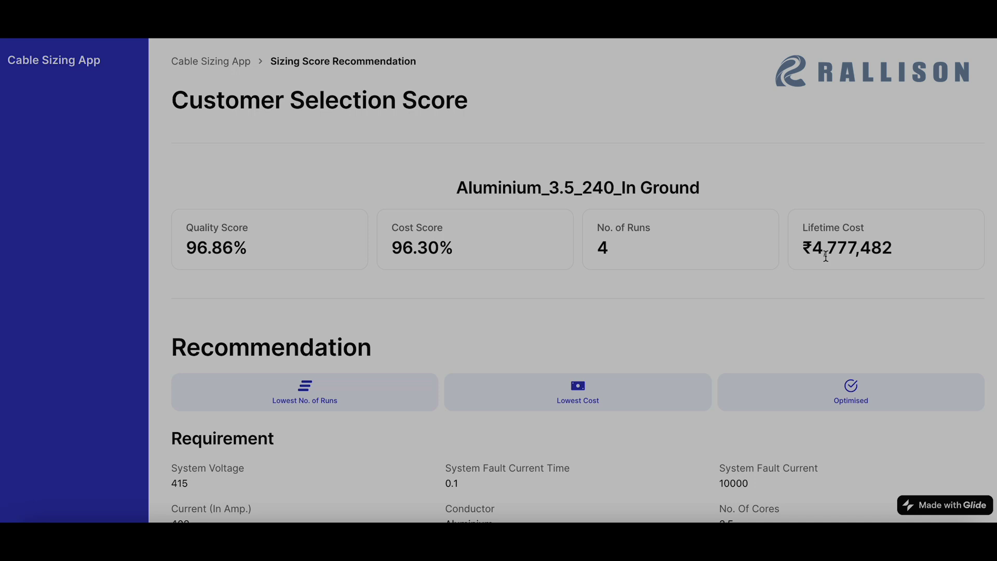
scroll(826, 256, "down", 3)
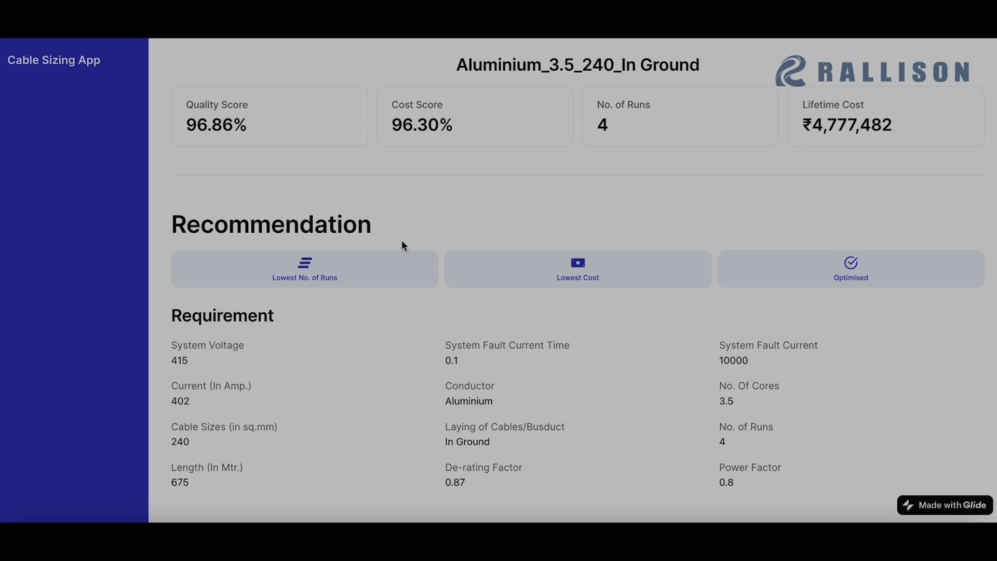
Show the Lowest No. of Runs recommendation: Aluminium_3.5_400_In Ground, 3 runs
left_click(333, 280)
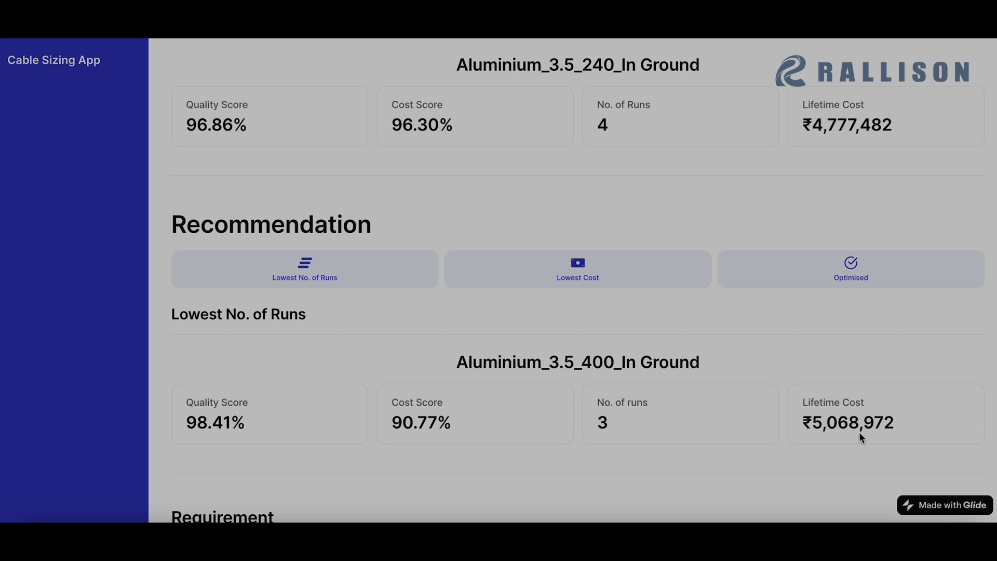
Show the Lowest Cost recommendation and highlight its 185A cable size
left_click(606, 276)
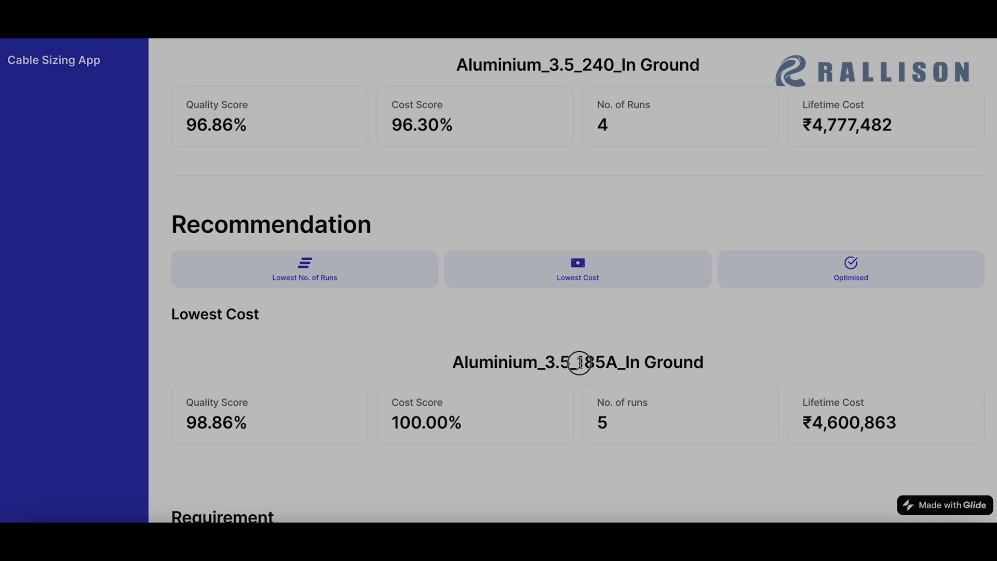
left_click_drag(577, 362, 618, 362)
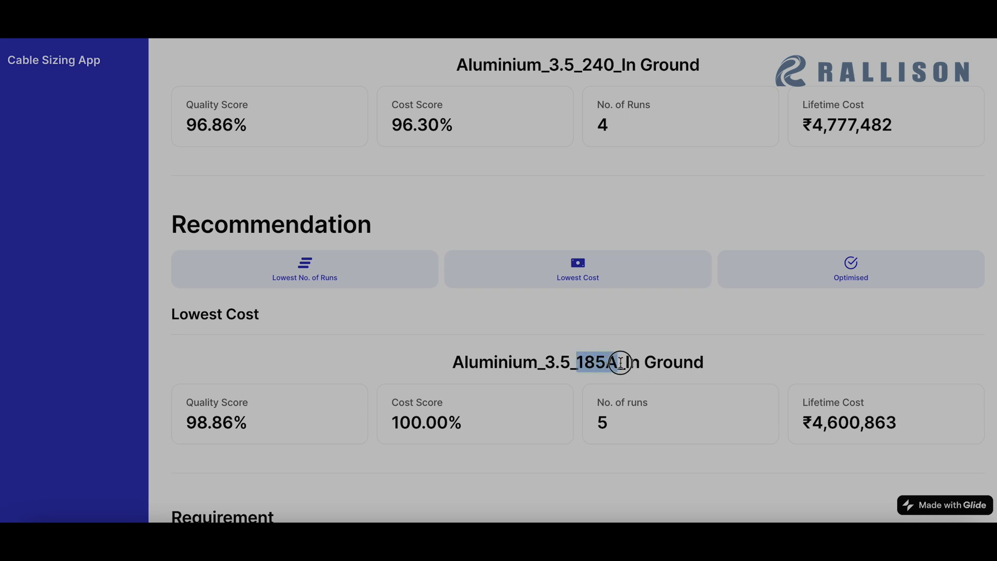
left_click(753, 364)
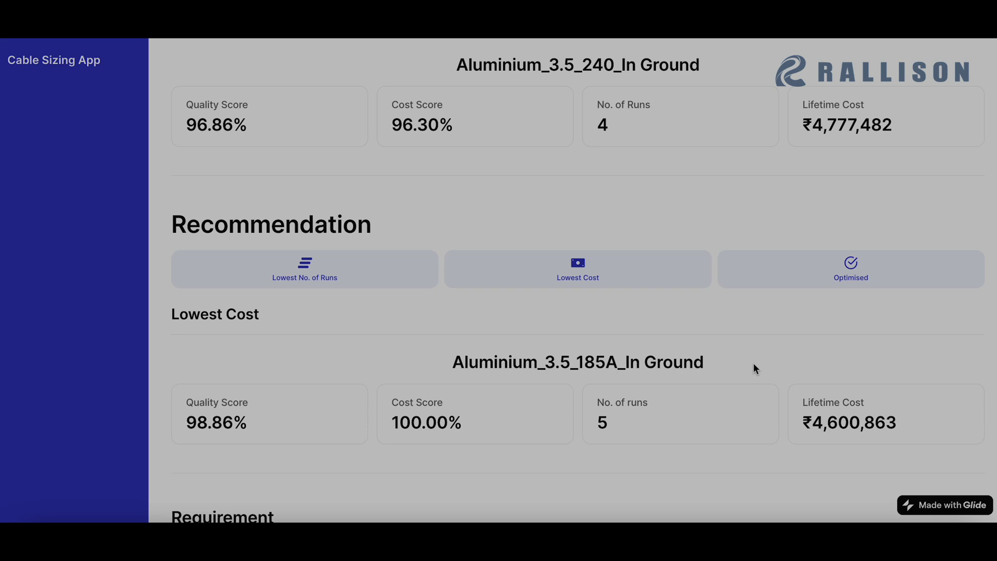
Compare recommendations, ending on Optimised: Aluminium_3.5_240A_In Ground, 4 runs, ₹4,683,033
left_click(330, 264)
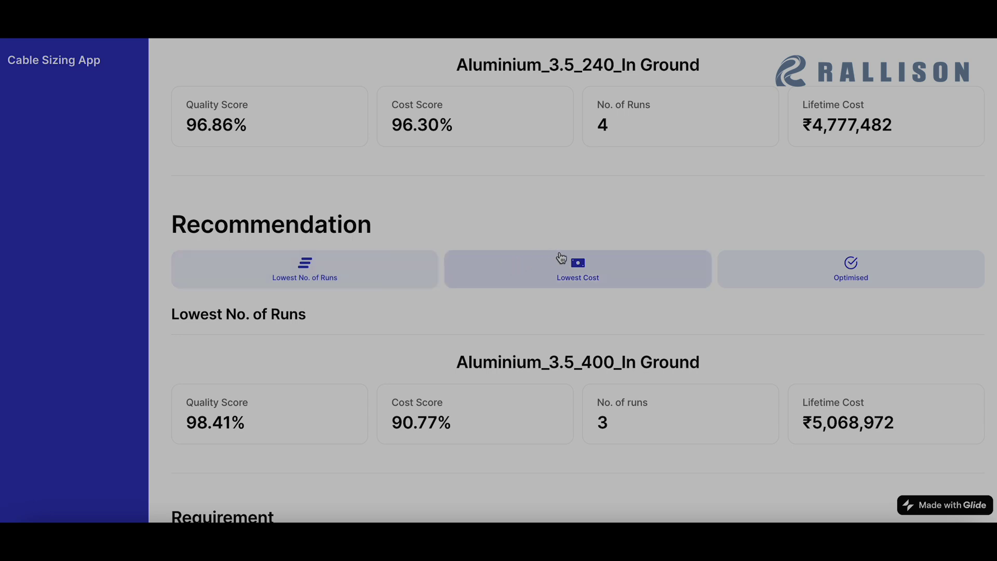
left_click(597, 272)
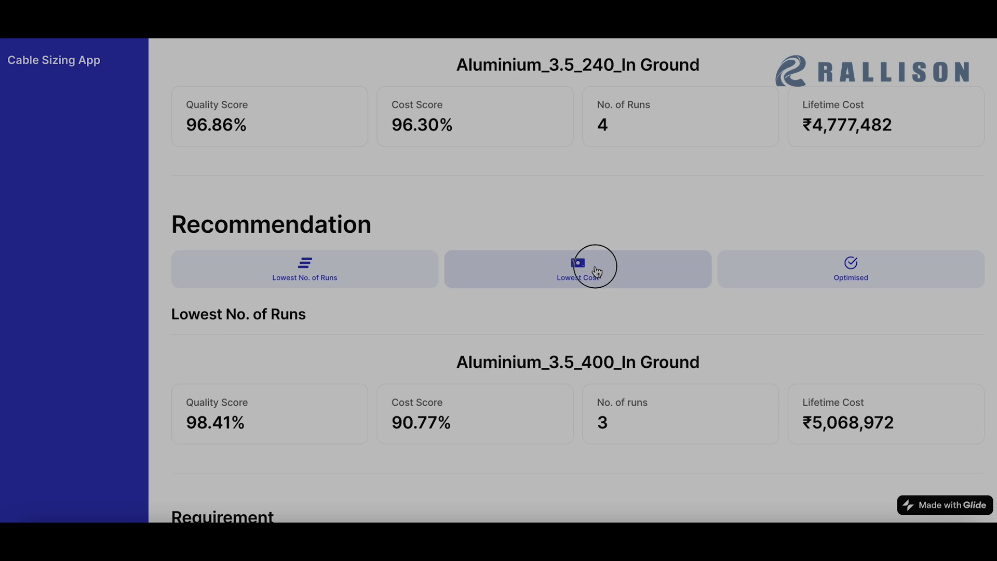
left_click(859, 277)
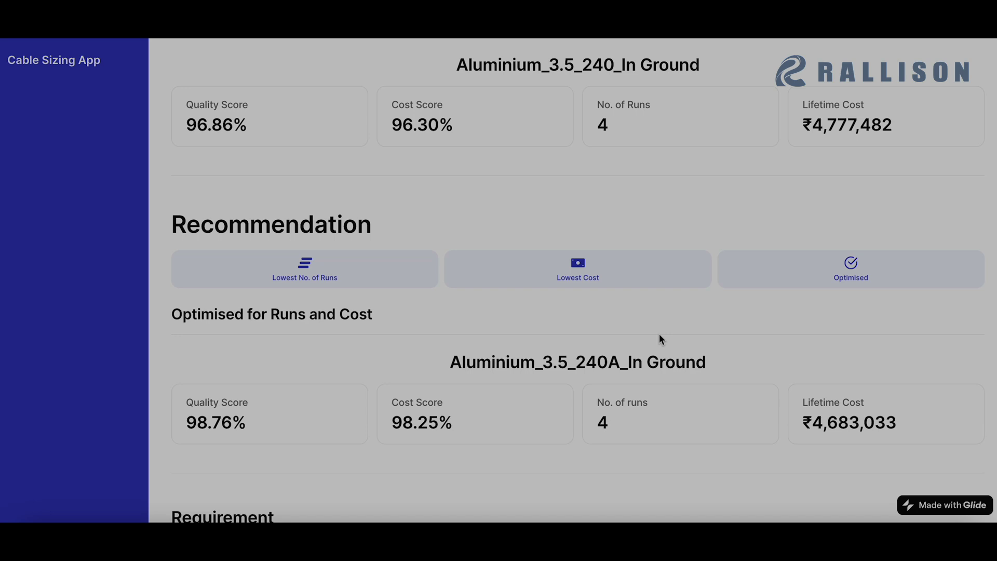
scroll(659, 336, "down", 1)
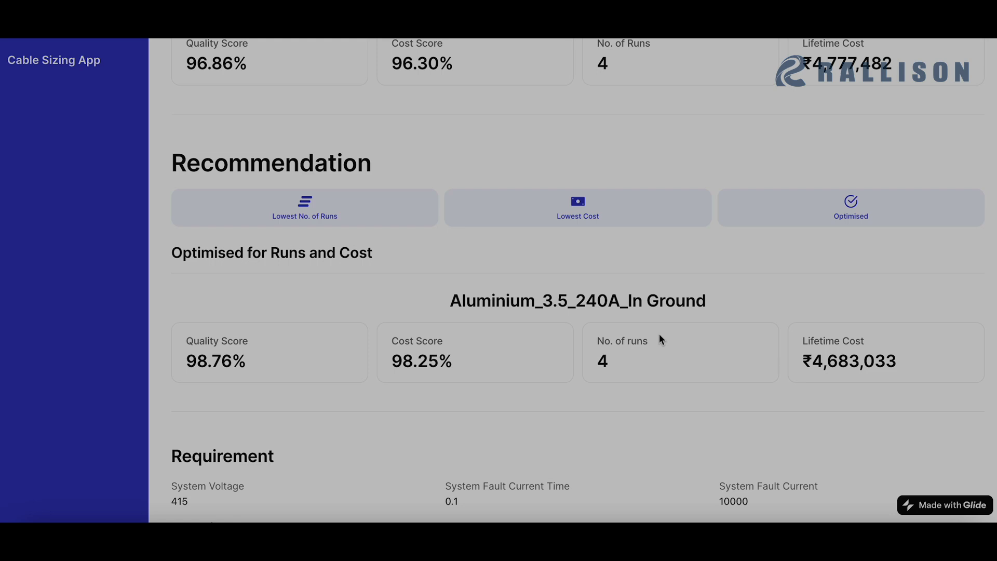
scroll(661, 339, "up", 2)
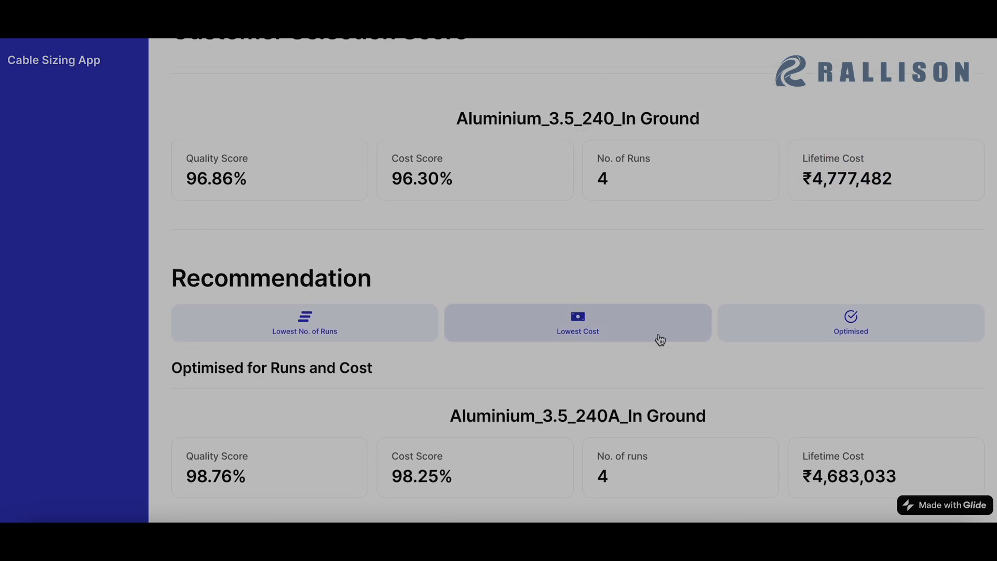